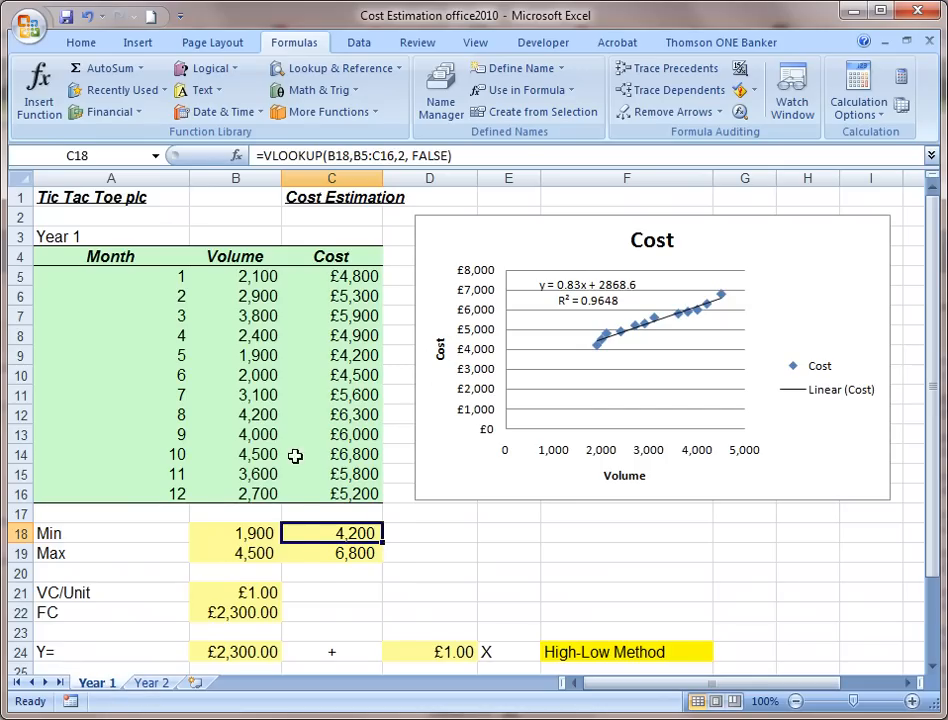
Try to copy rows 18 to 29 of the Year 1 sheet and paste them at A18 on the Year 2 sheet
click(148, 686)
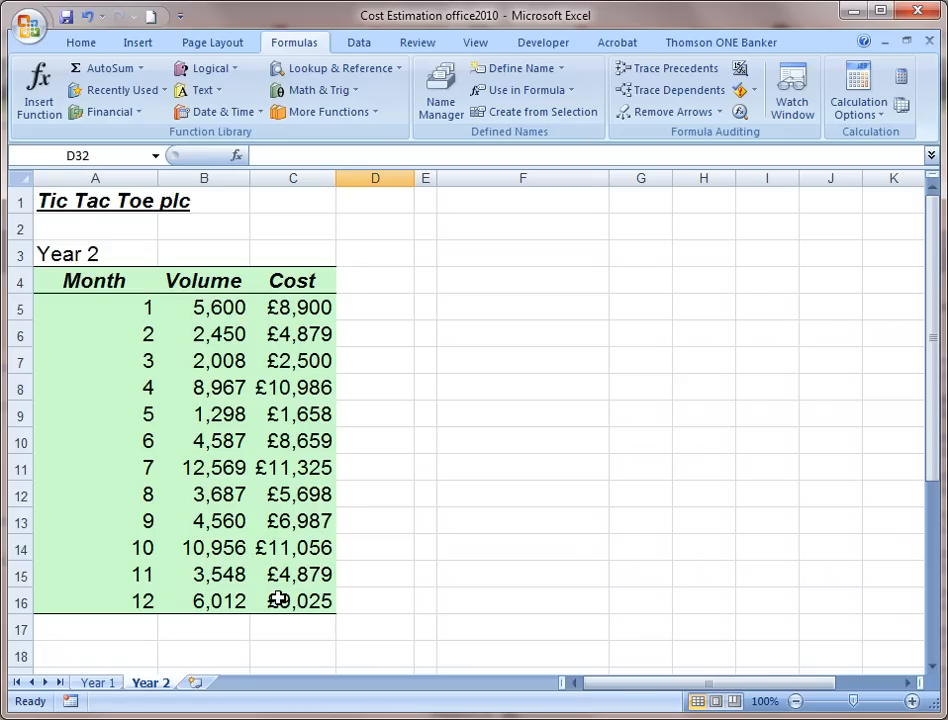
click(246, 646)
scroll(240, 635, down, 2)
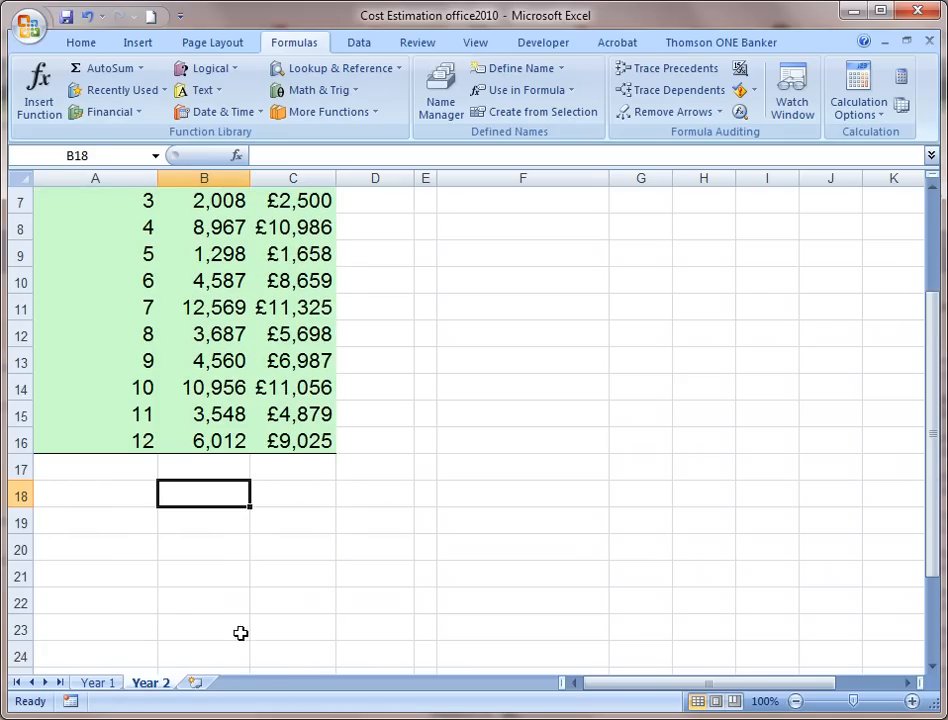
click(98, 686)
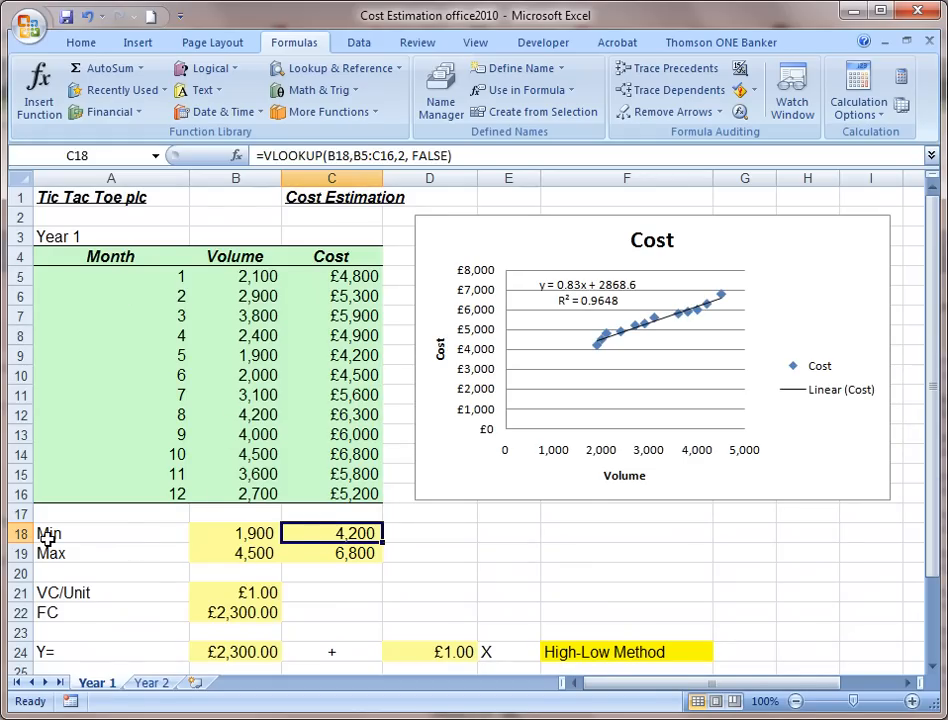
drag(31, 534, 40, 640)
key(ctrl+c)
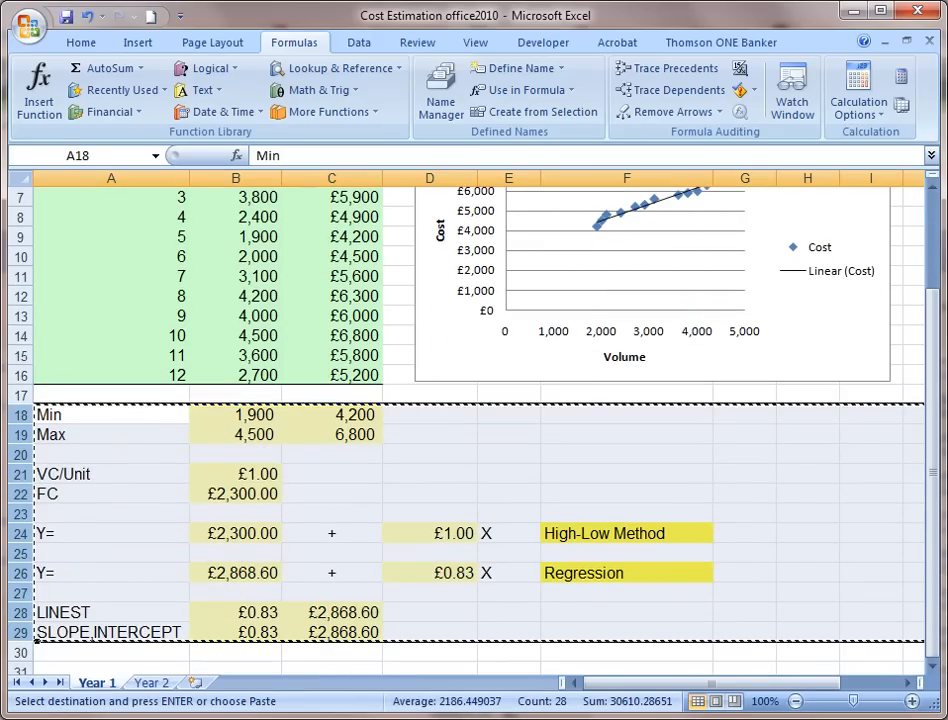
click(152, 686)
click(58, 496)
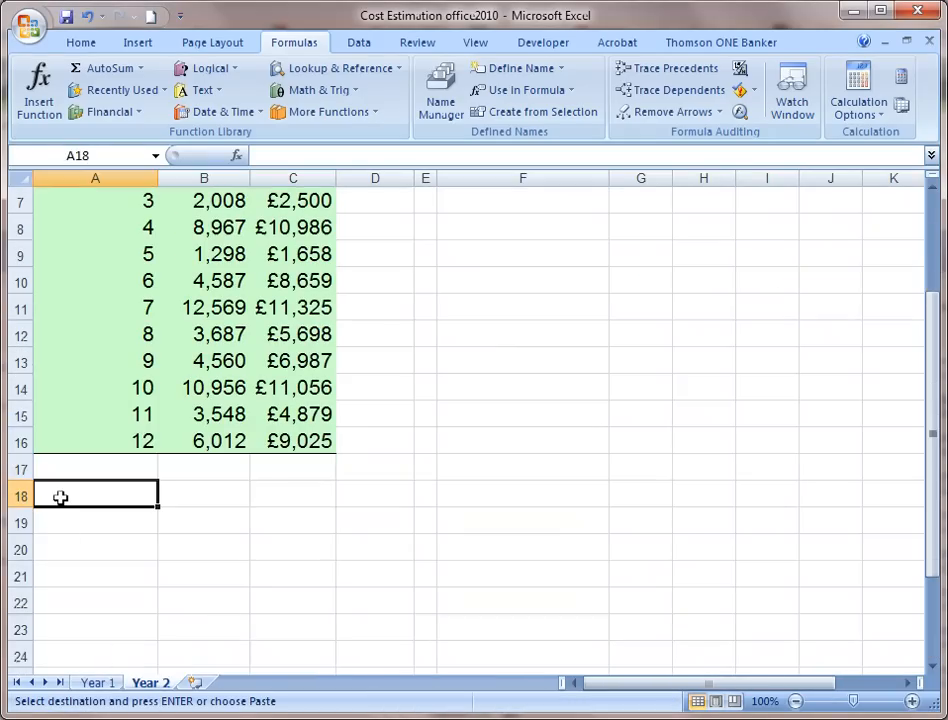
key(ctrl+v)
Examine the pasted Min formulas in B18 and C18 on Year 2 and compare them with the sheet's volume range
click(310, 491)
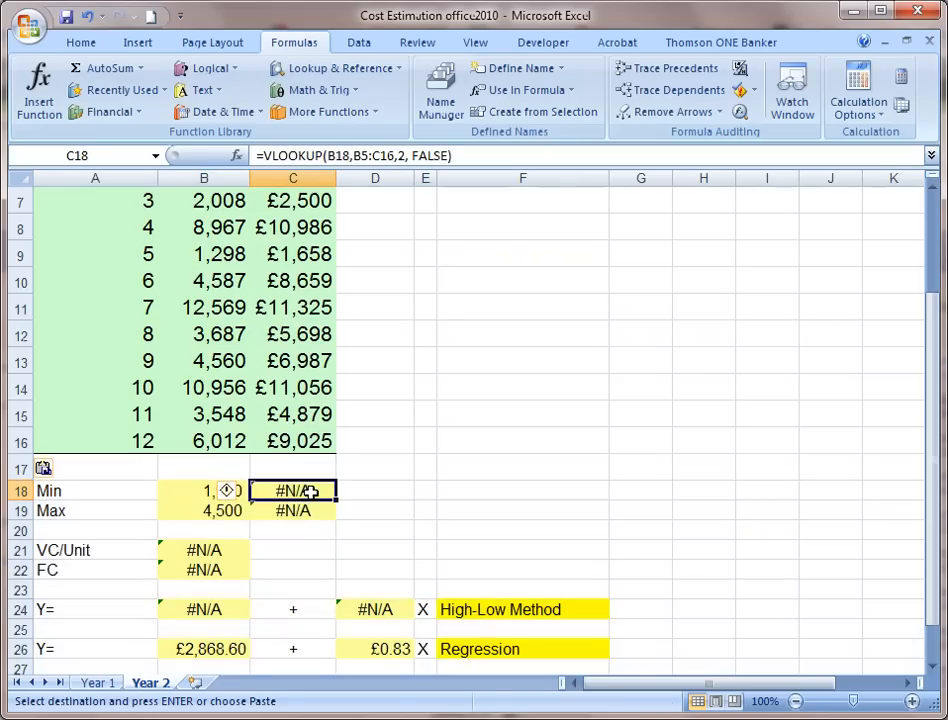
click(200, 490)
click(171, 494)
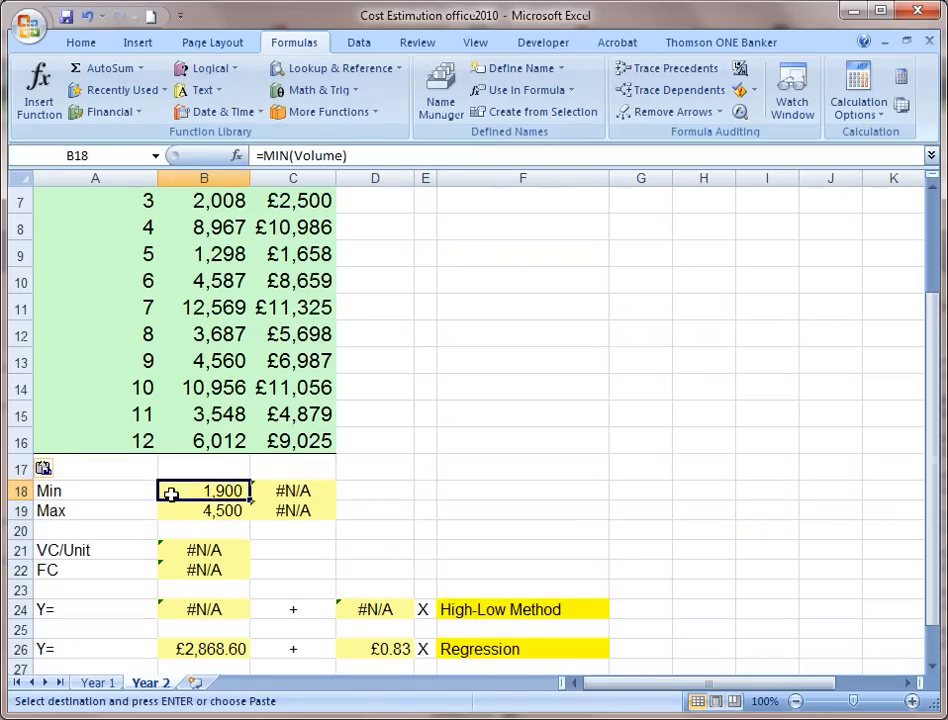
double_click(175, 491)
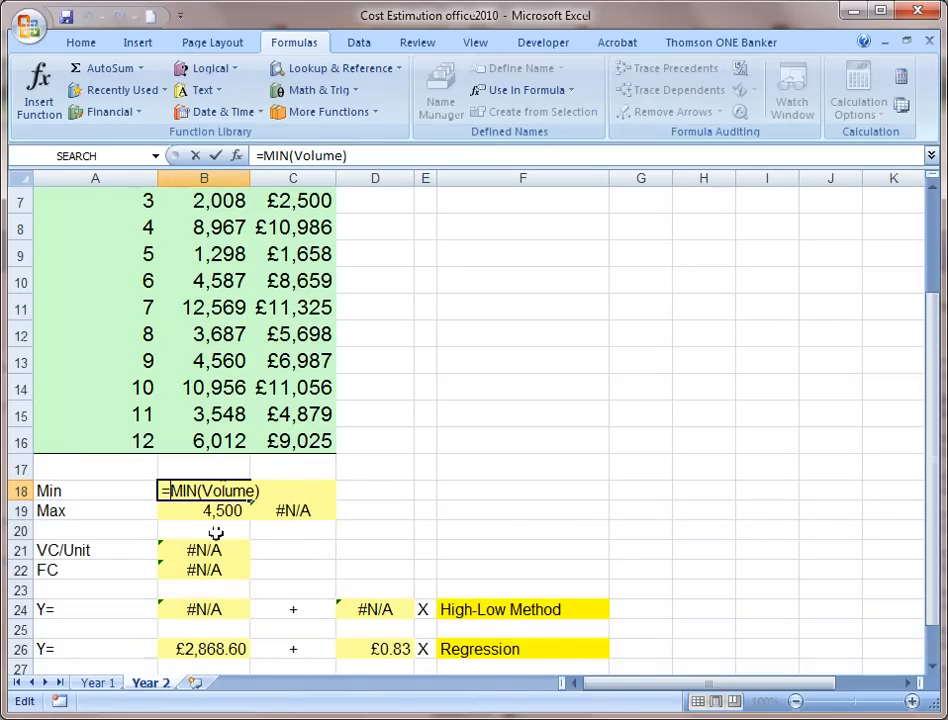
click(96, 682)
click(160, 683)
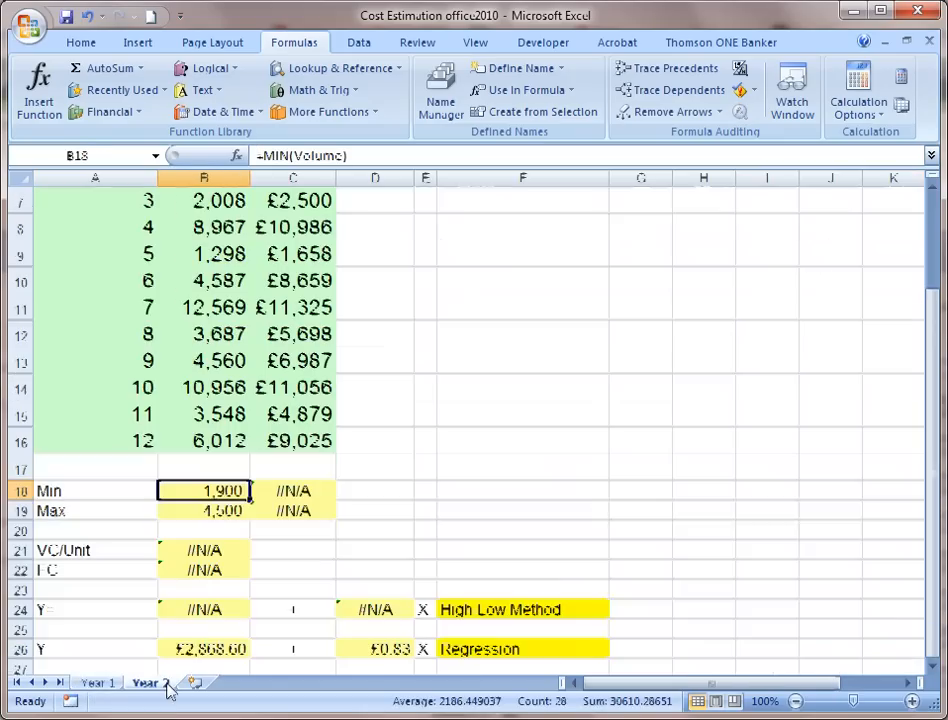
scroll(205, 383, up, 2)
drag(220, 308, 210, 599)
click(425, 601)
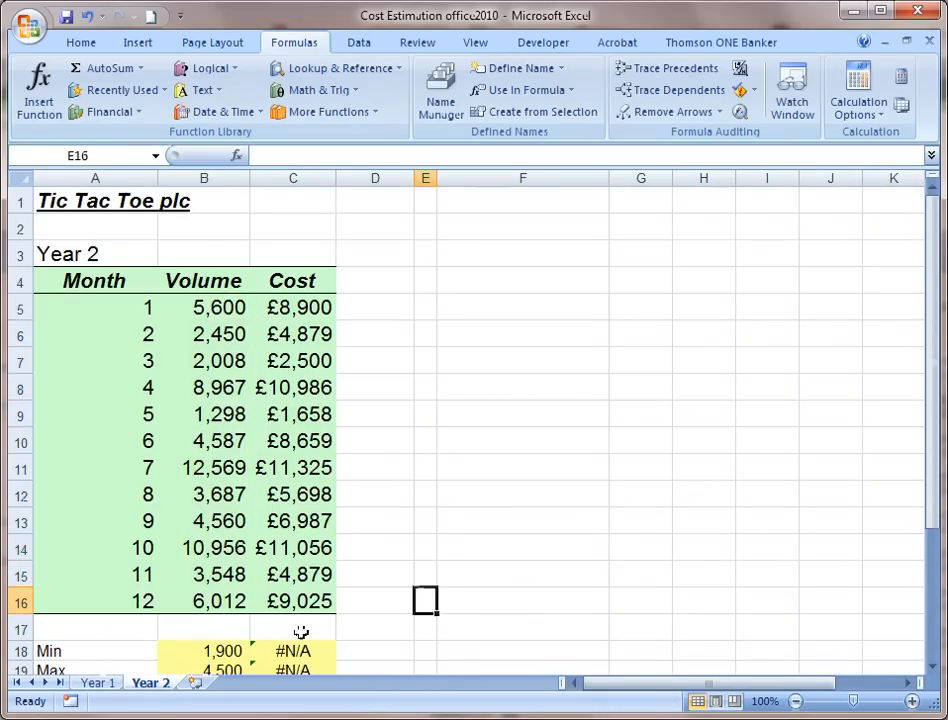
Undo the paste of the calculation rows on the Year 2 sheet
click(120, 650)
key(shift+space)
key(ctrl+x)
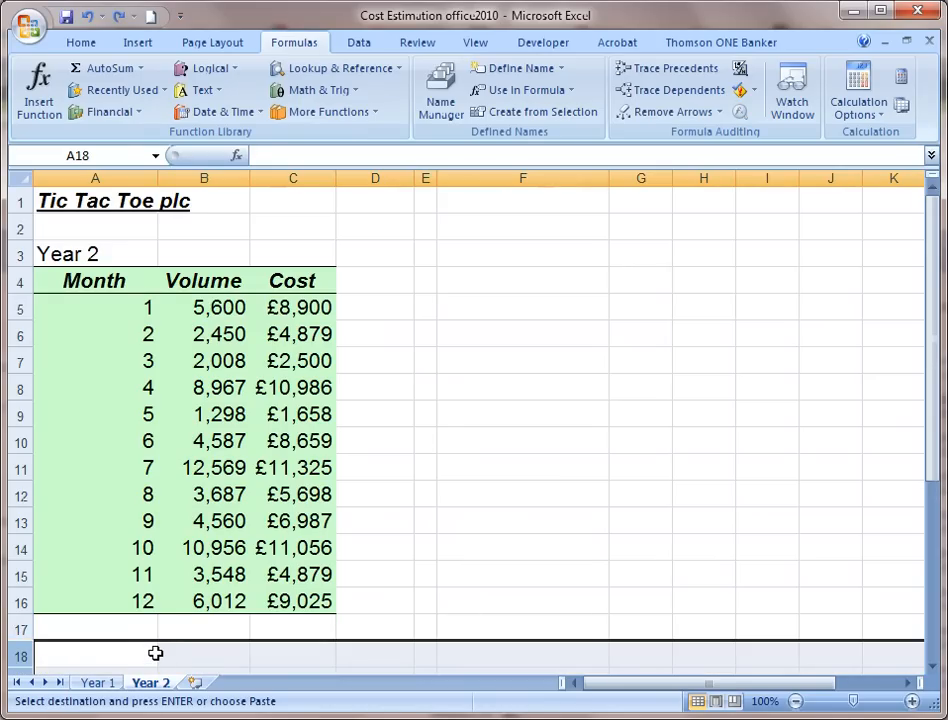
scroll(150, 640, down, 2)
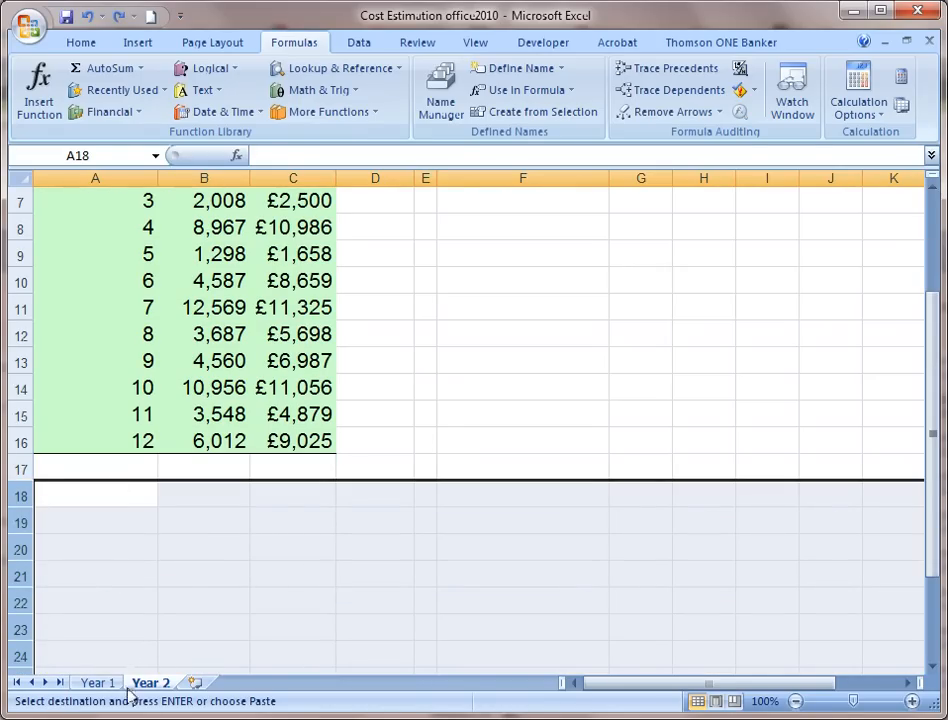
click(205, 575)
Cancel the pending copy selection on Year 1 and create a copy of that sheet at the end of the workbook
click(97, 682)
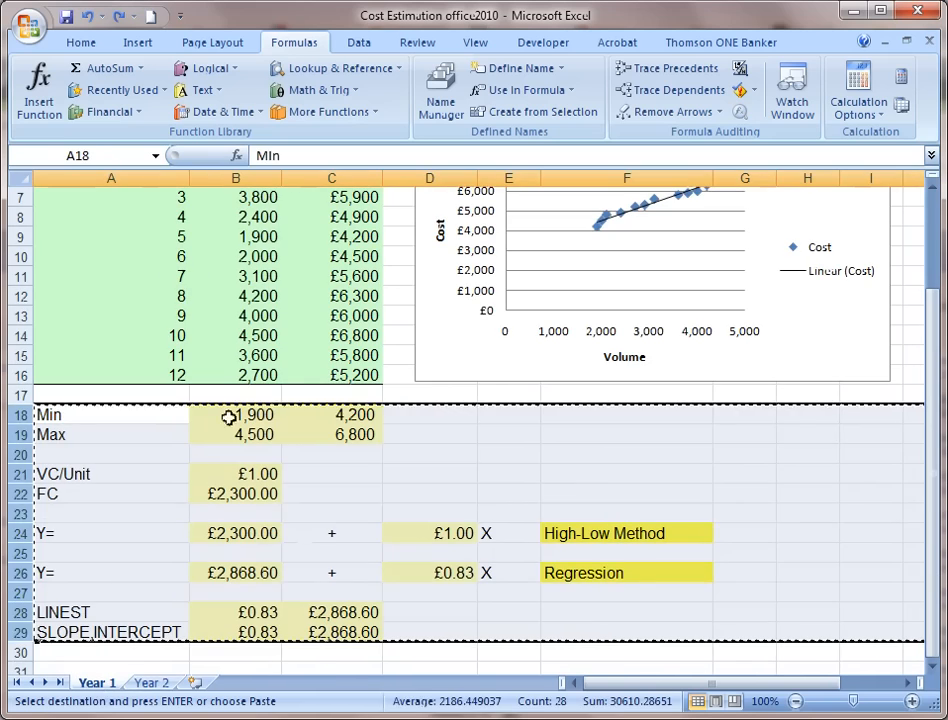
click(336, 534)
key(Escape)
scroll(190, 537, up, 2)
scroll(190, 537, down, 3)
right_click(112, 684)
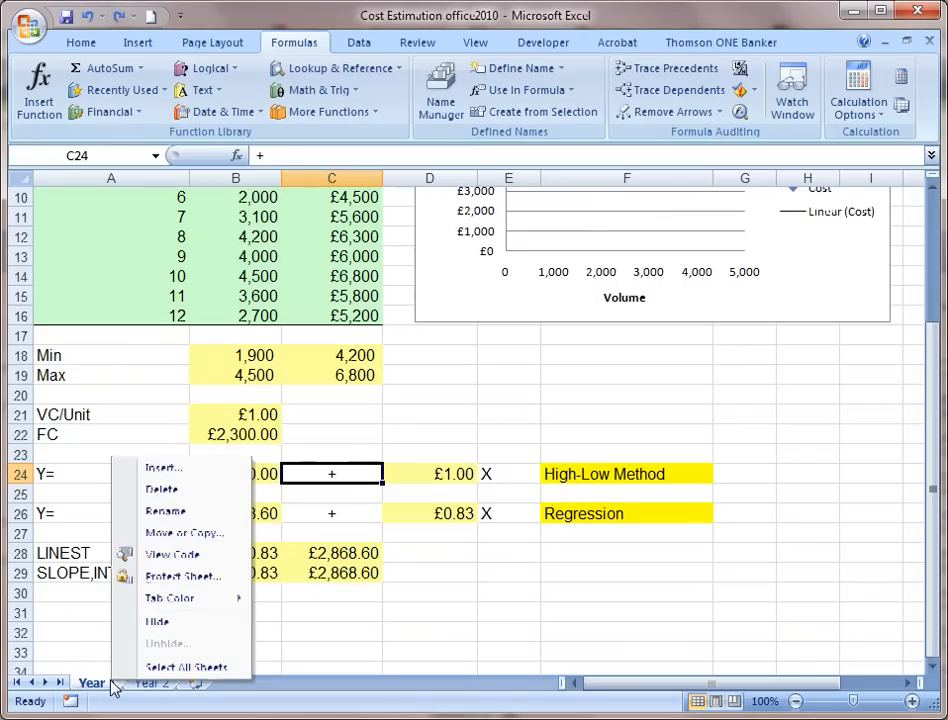
click(193, 536)
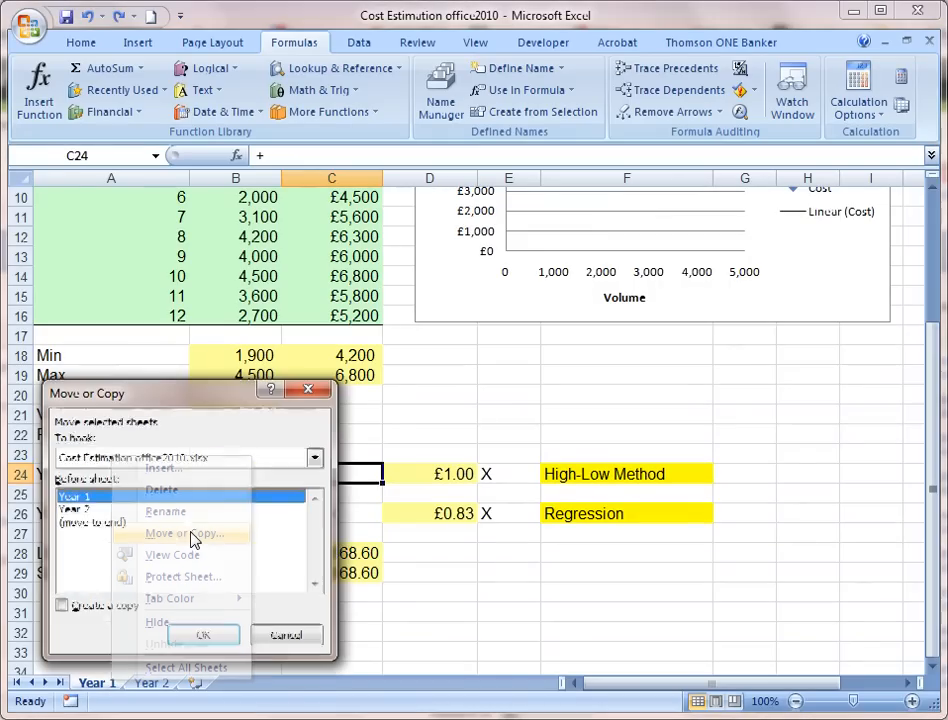
click(63, 606)
click(102, 523)
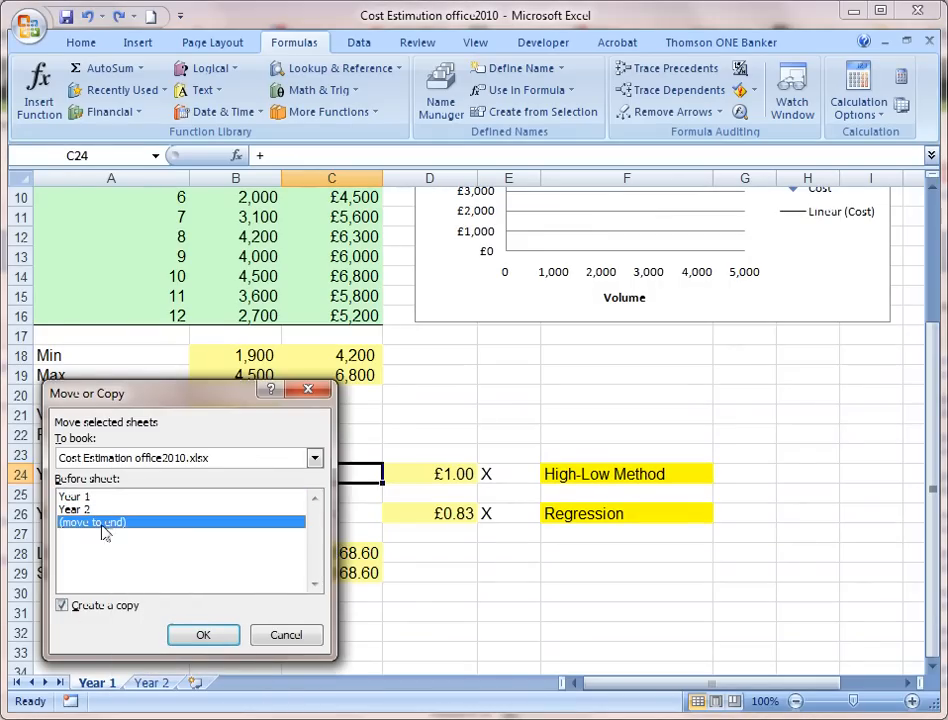
click(203, 636)
click(407, 653)
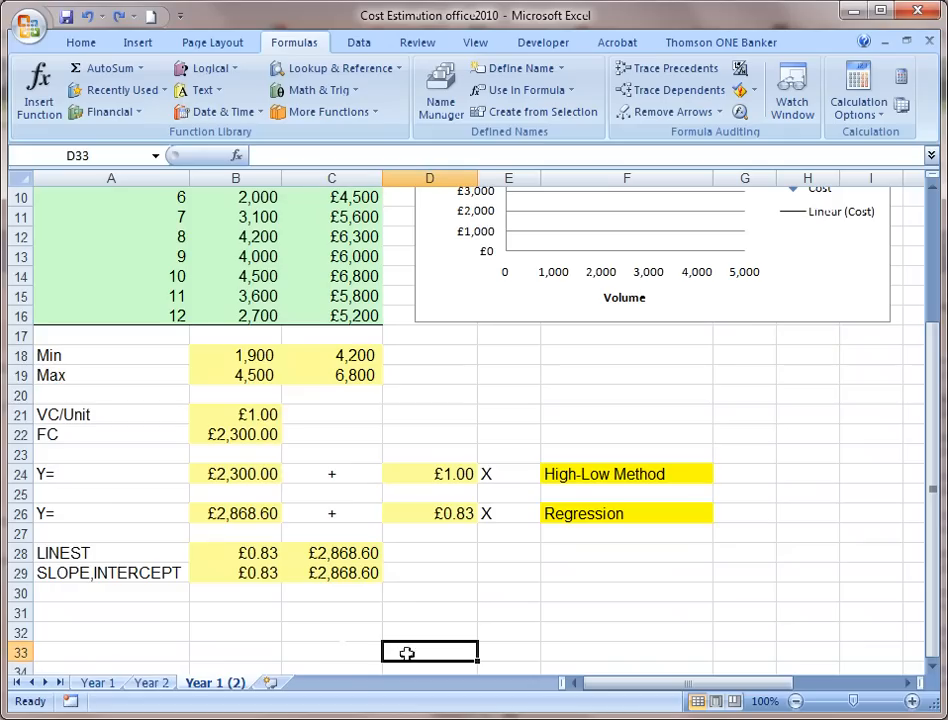
Copy the Year 2 table A3:C16 and paste it at A3 over the old data in the Year 1 (2) sheet
click(96, 684)
click(216, 684)
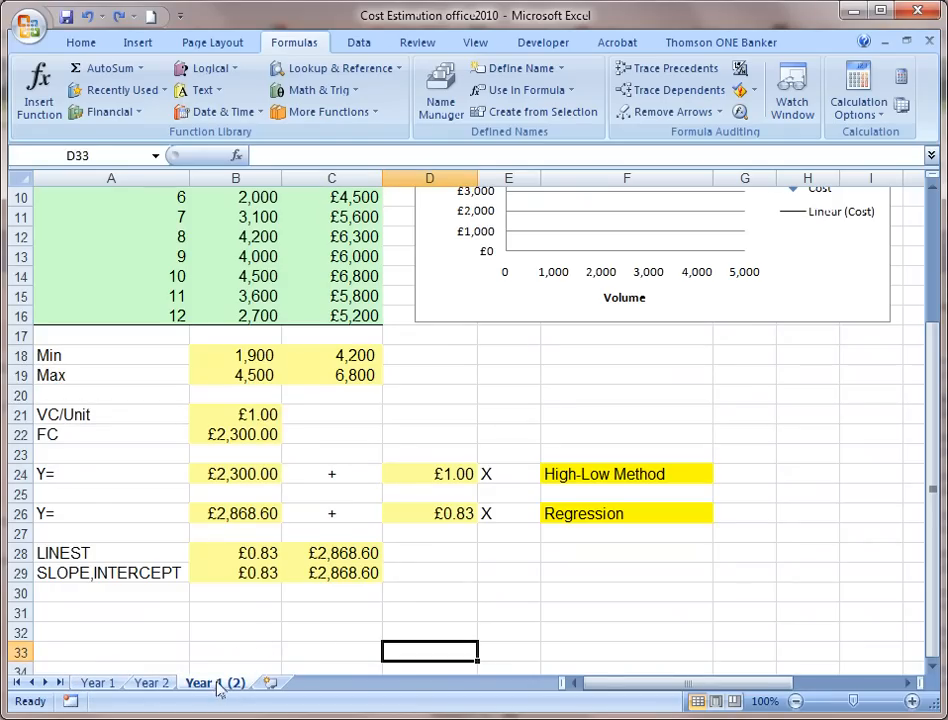
click(240, 355)
scroll(500, 500, up, 3)
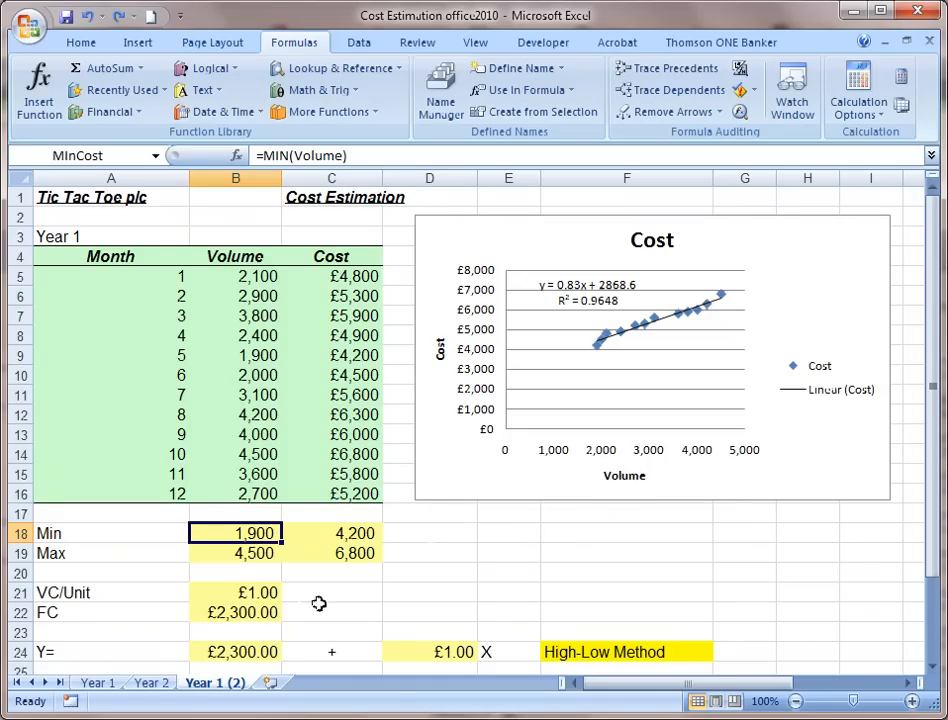
click(149, 684)
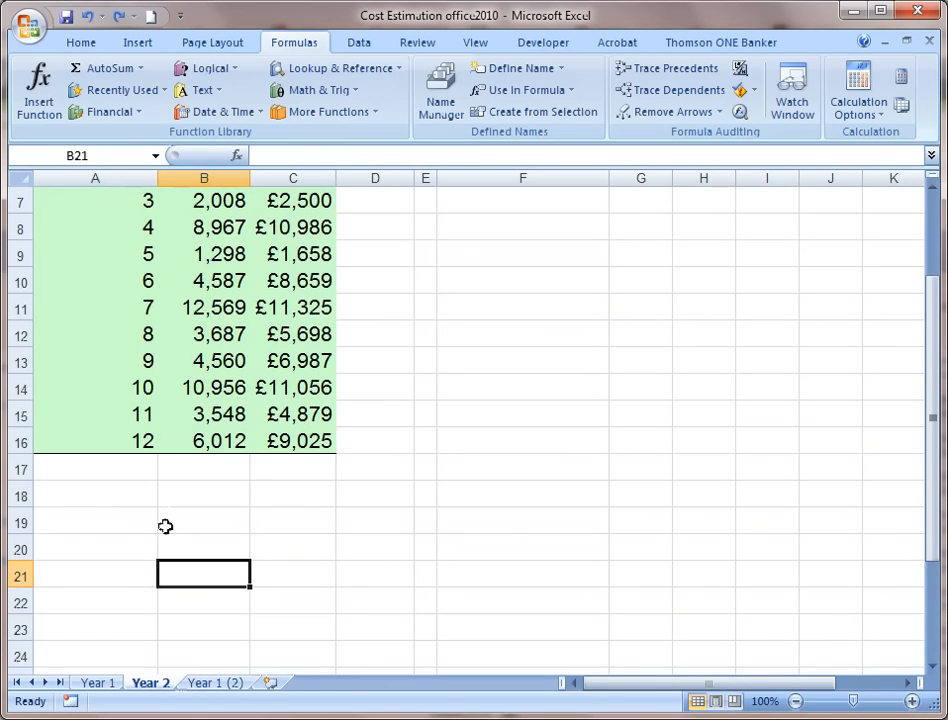
scroll(167, 456, up, 2)
drag(52, 250, 316, 603)
key(ctrl+c)
click(232, 682)
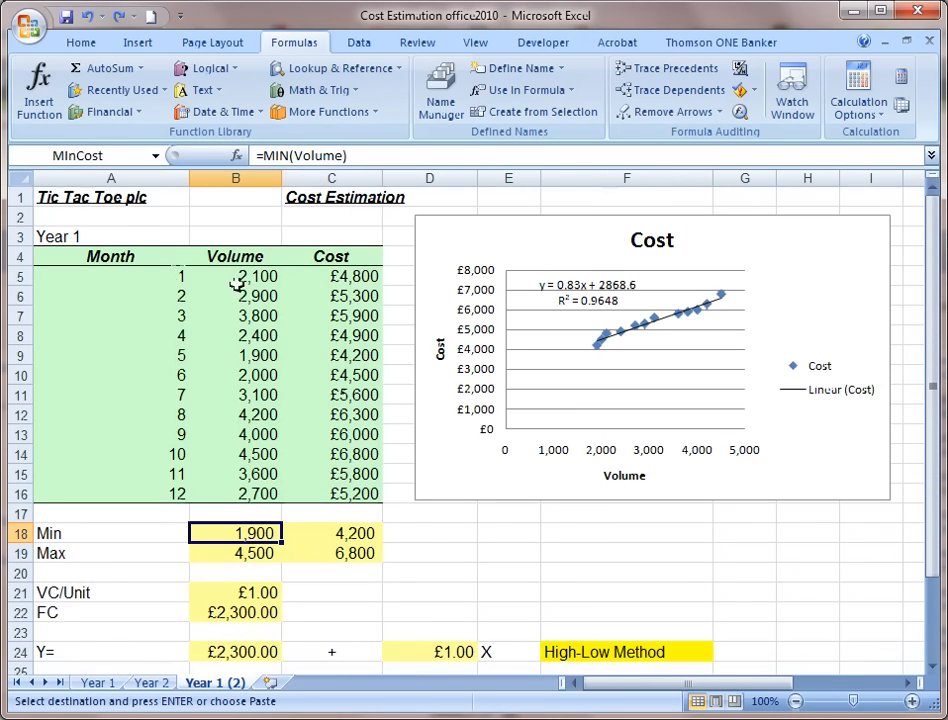
click(108, 237)
key(ctrl+v)
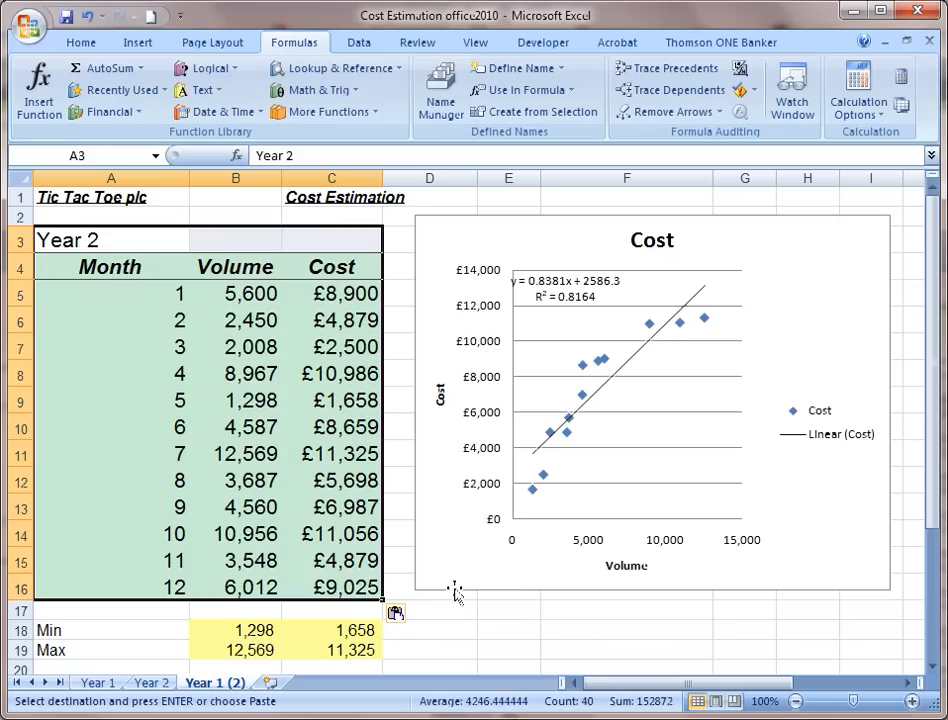
click(470, 626)
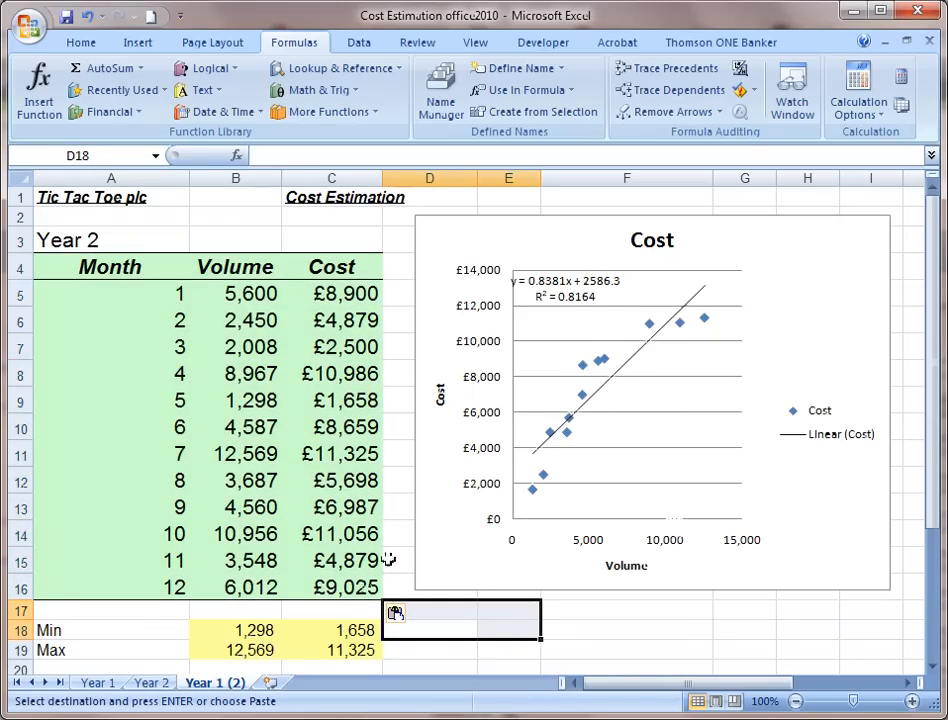
click(618, 622)
Delete row 26 with the hard-coded Regression equation from the Year 1 (2) sheet
scroll(462, 572, down, 4)
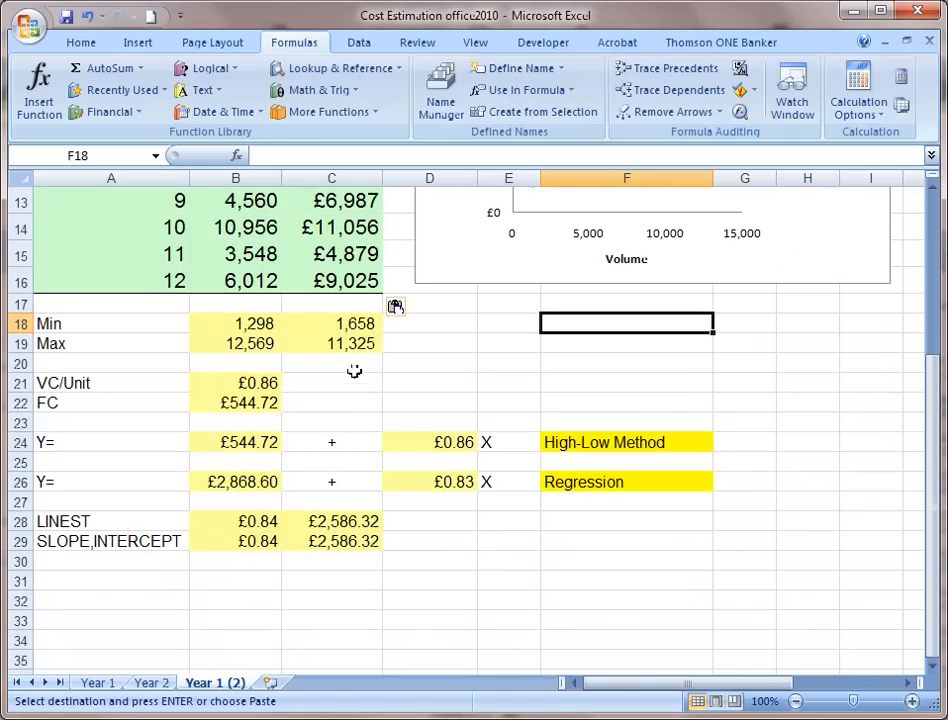
click(460, 481)
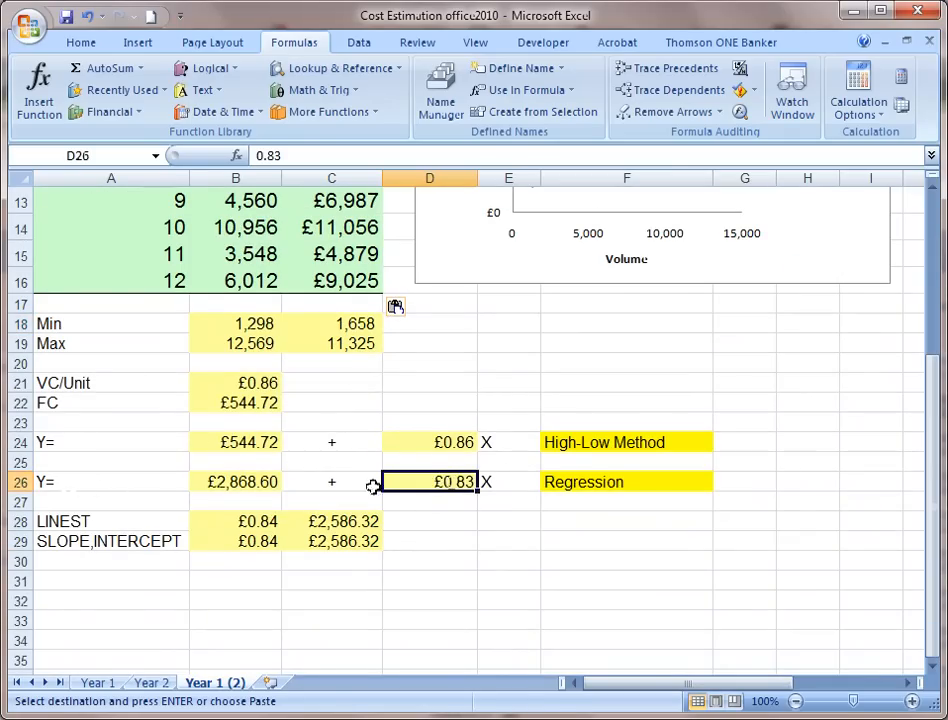
click(18, 482)
right_click(16, 482)
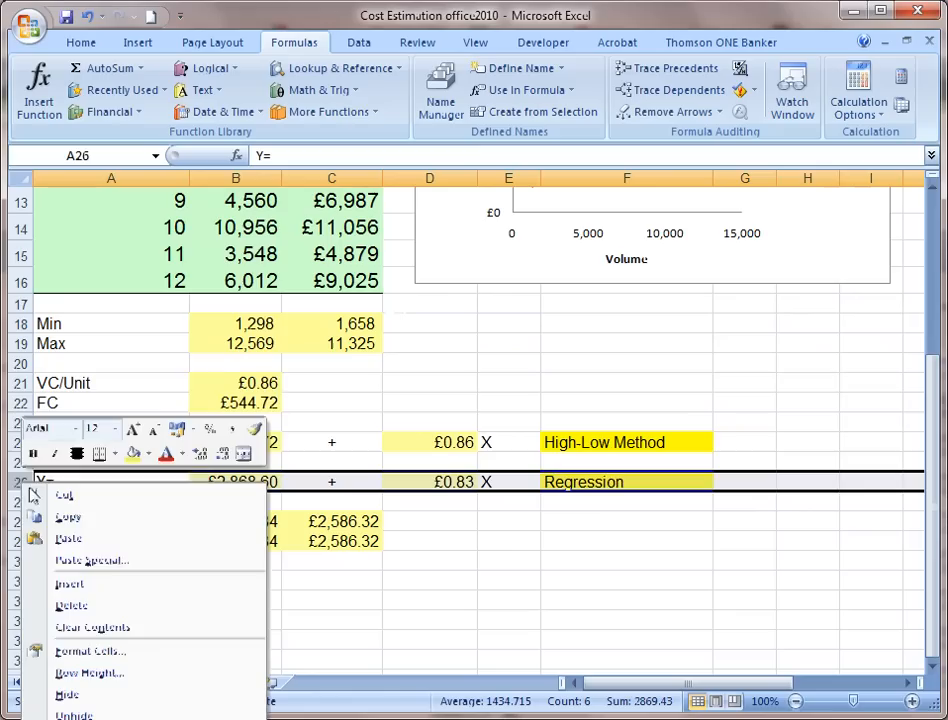
click(72, 605)
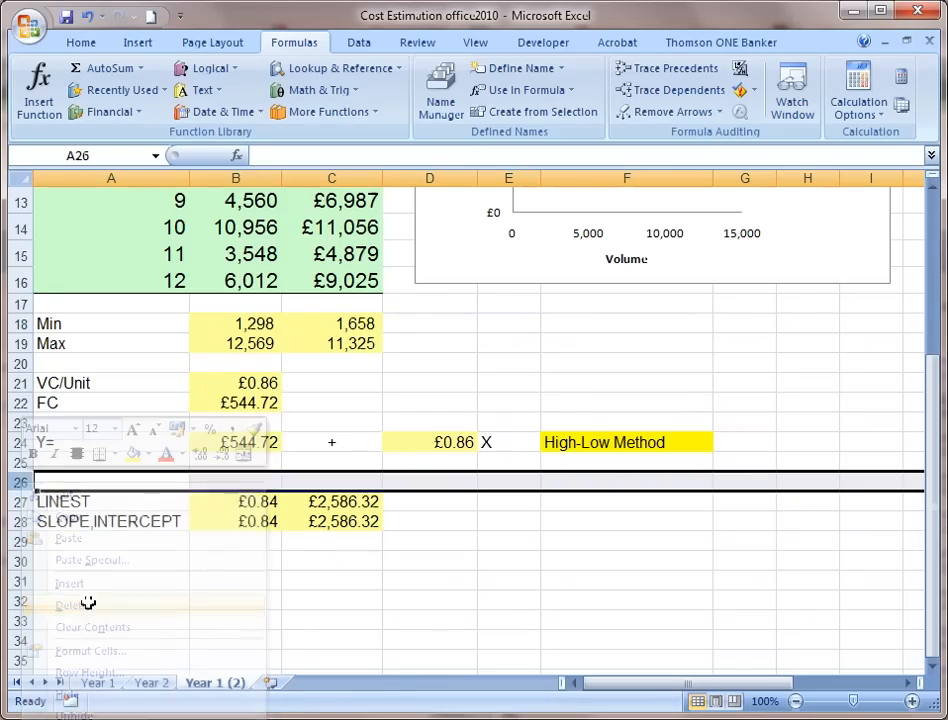
click(430, 556)
Delete the original Year 2 sheet from the workbook and confirm its removal
scroll(442, 547, up, 2)
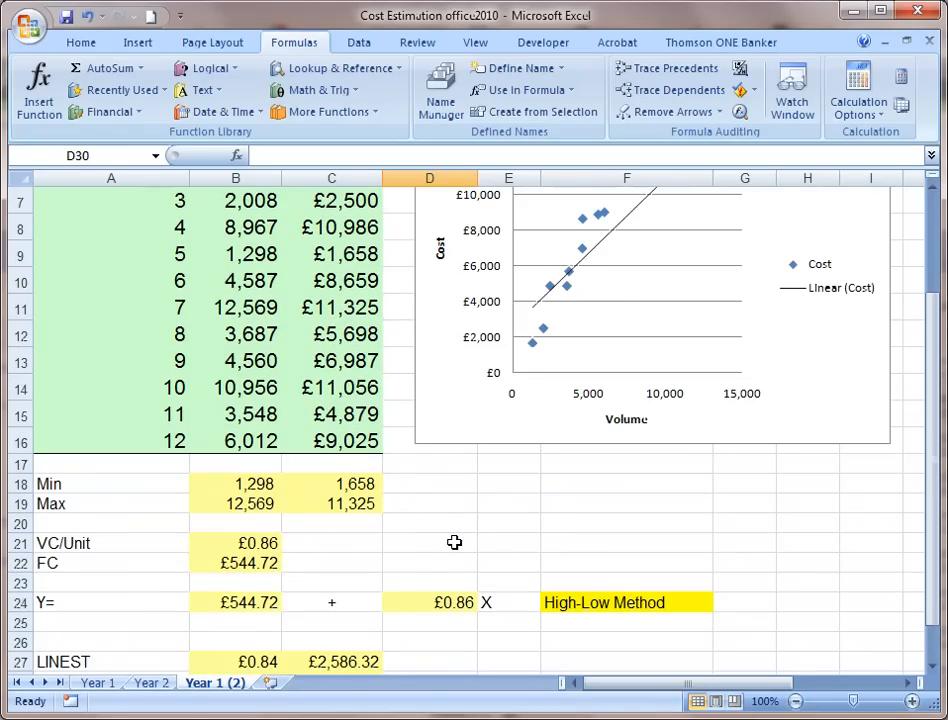
scroll(454, 542, up, 2)
scroll(453, 542, down, 3)
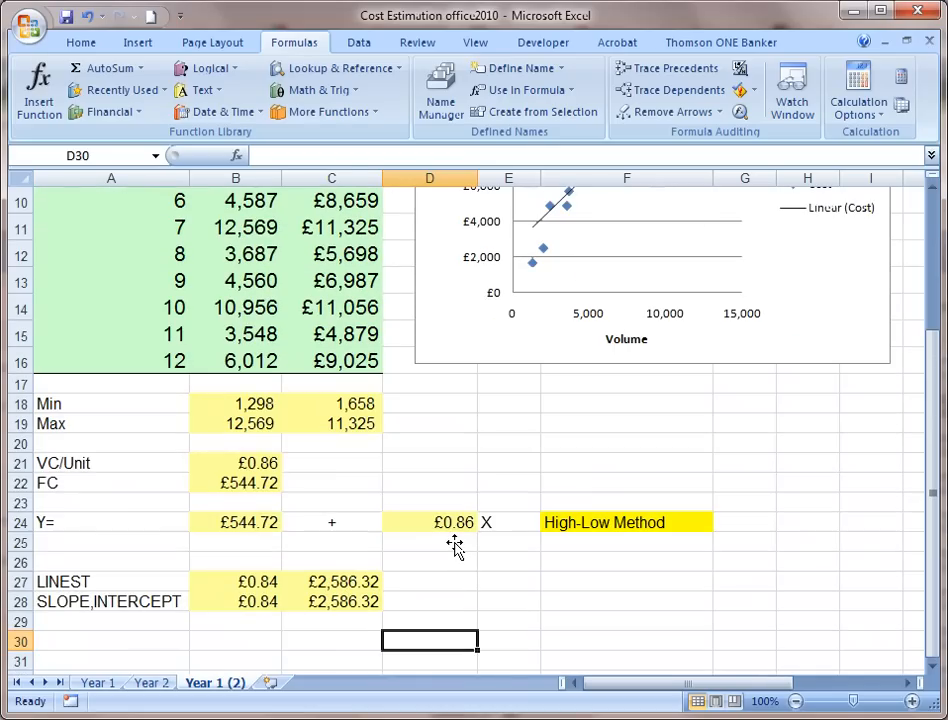
right_click(222, 686)
click(148, 683)
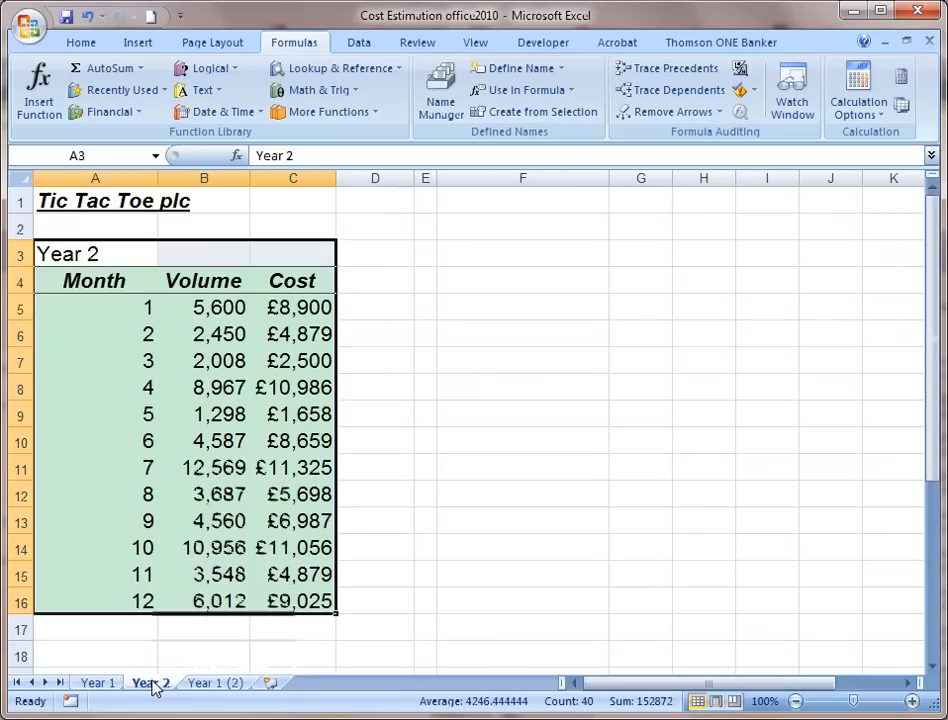
right_click(152, 686)
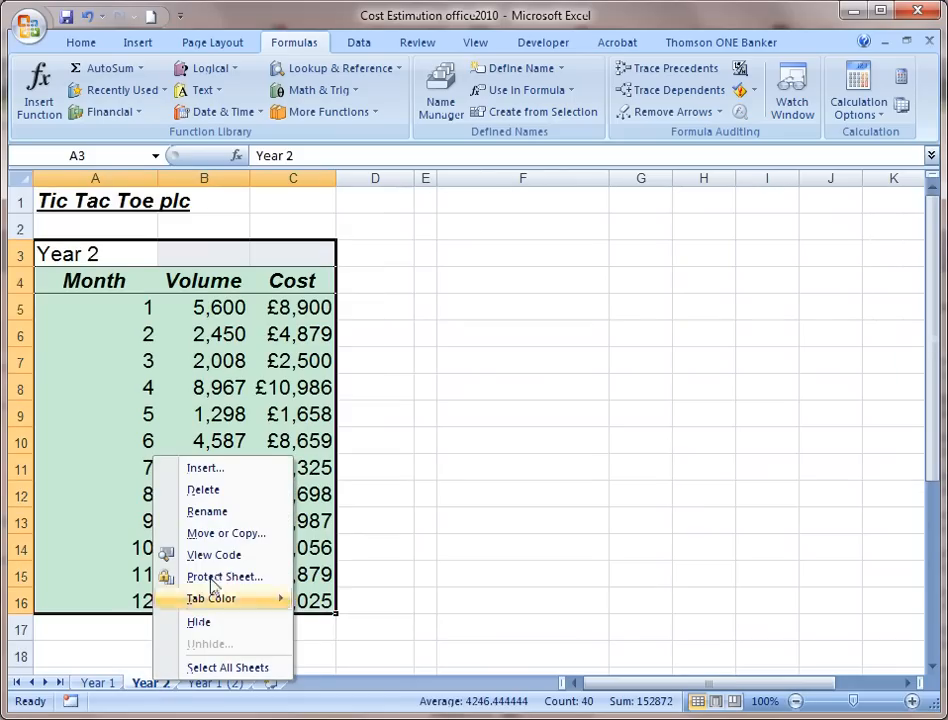
click(202, 490)
click(442, 452)
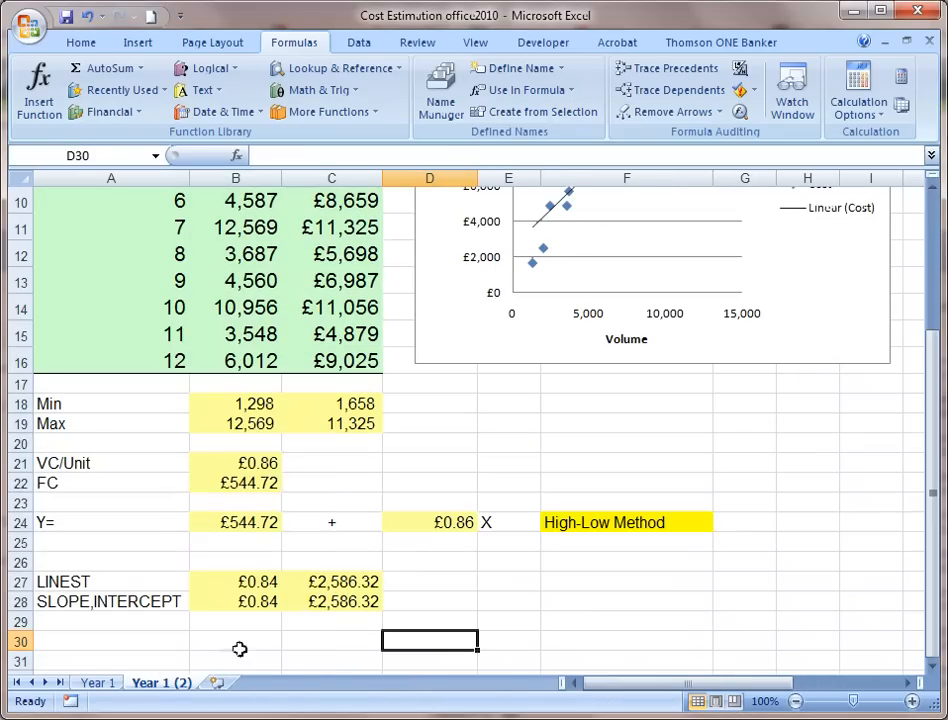
Rename the Year 1 (2) sheet as Year 2
right_click(188, 686)
click(266, 517)
text(Year 2)
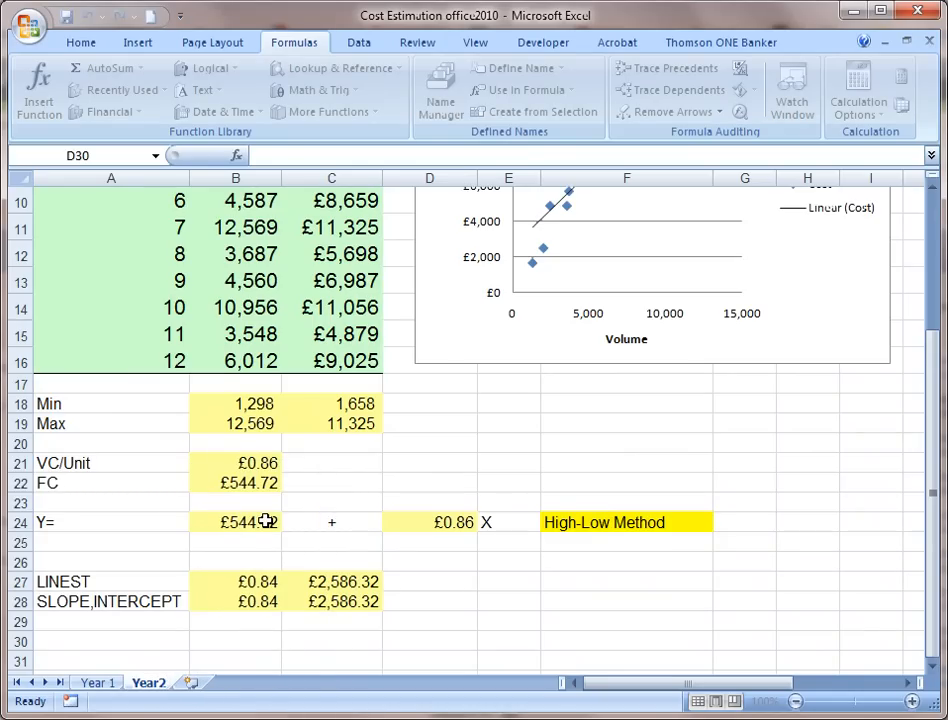
key(Return)
click(266, 521)
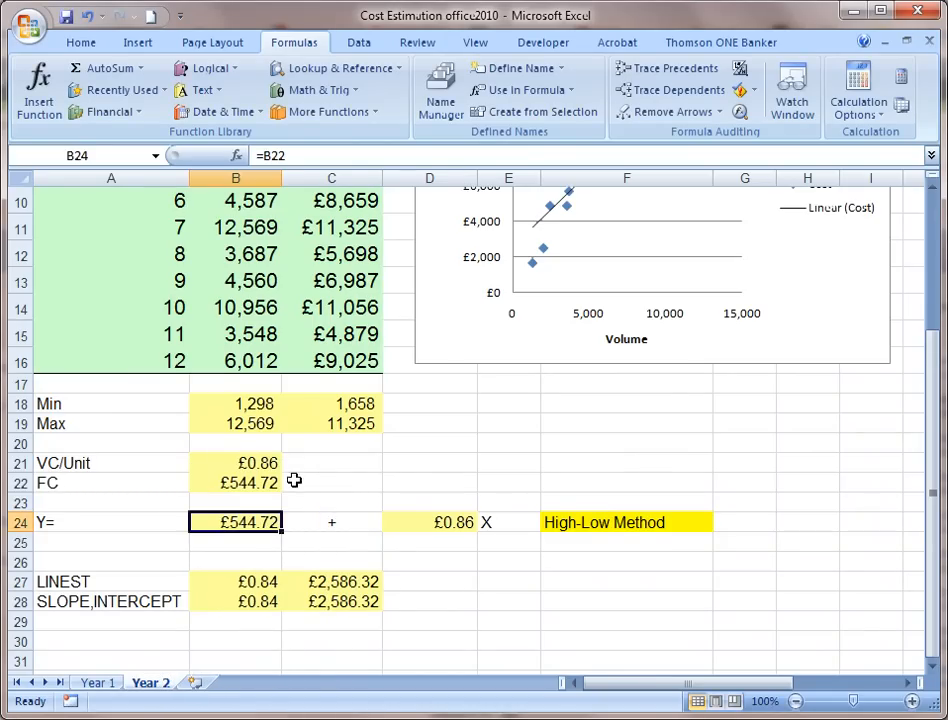
click(385, 481)
scroll(385, 481, up, 3)
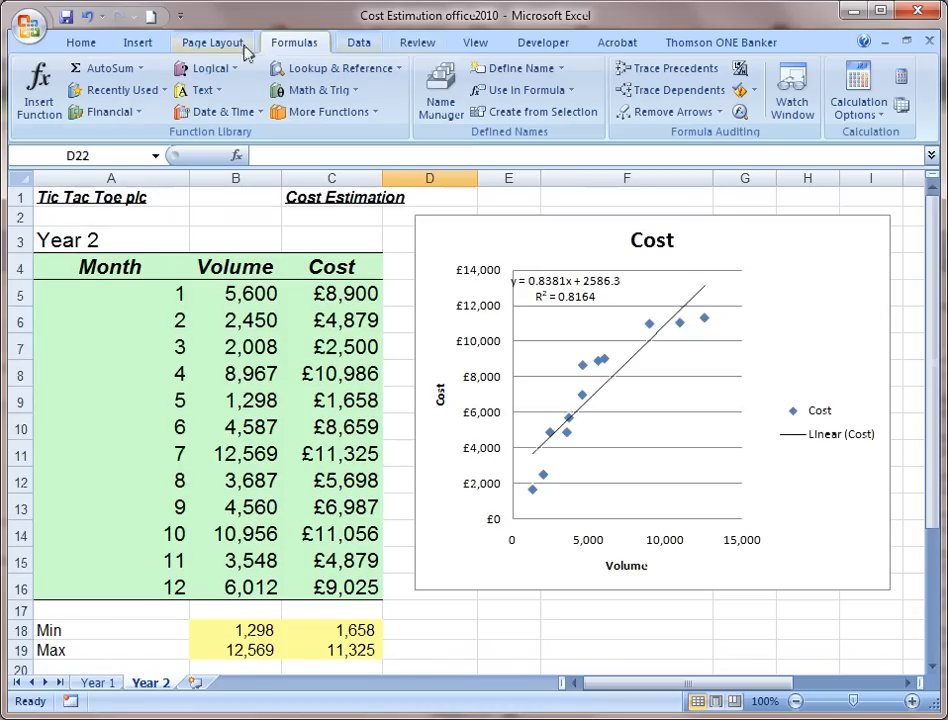
Review the workbook's defined names and inspect the definition of the workbook-scoped cost name without changing it
click(442, 110)
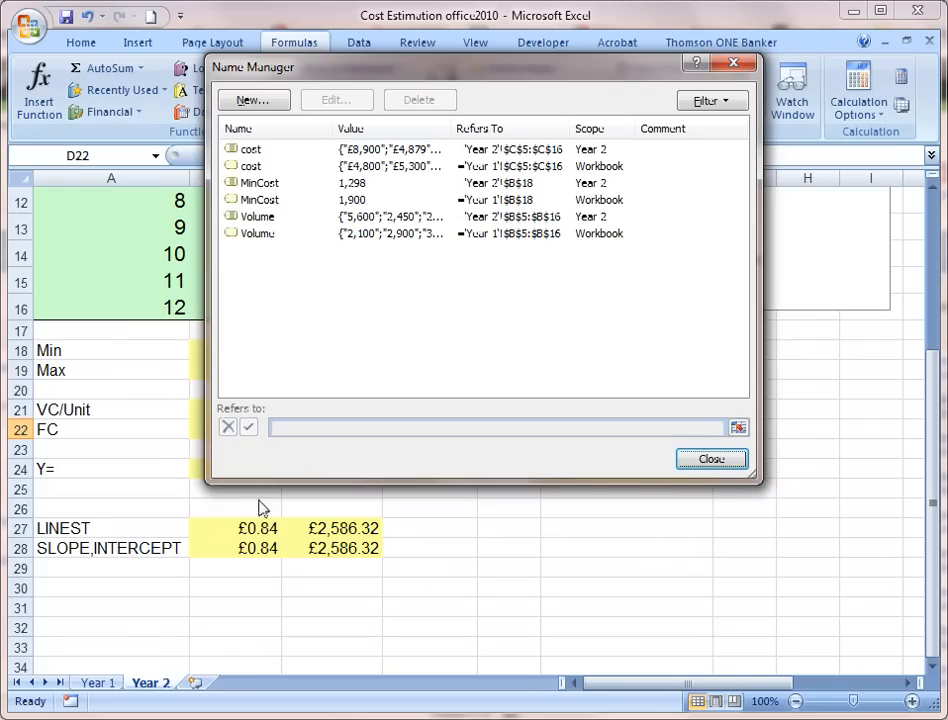
click(598, 167)
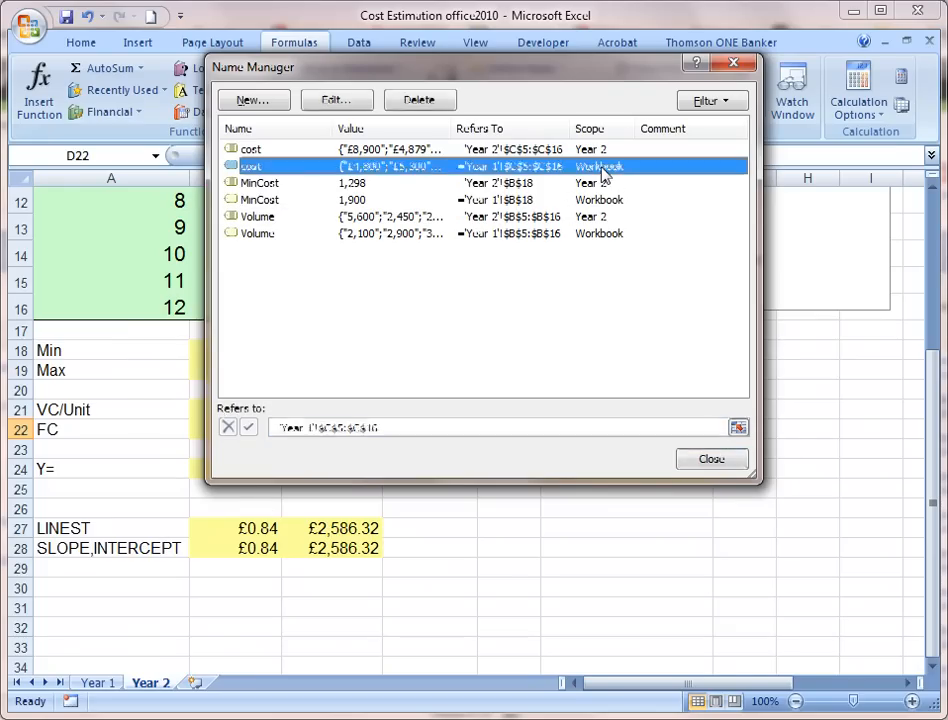
click(340, 103)
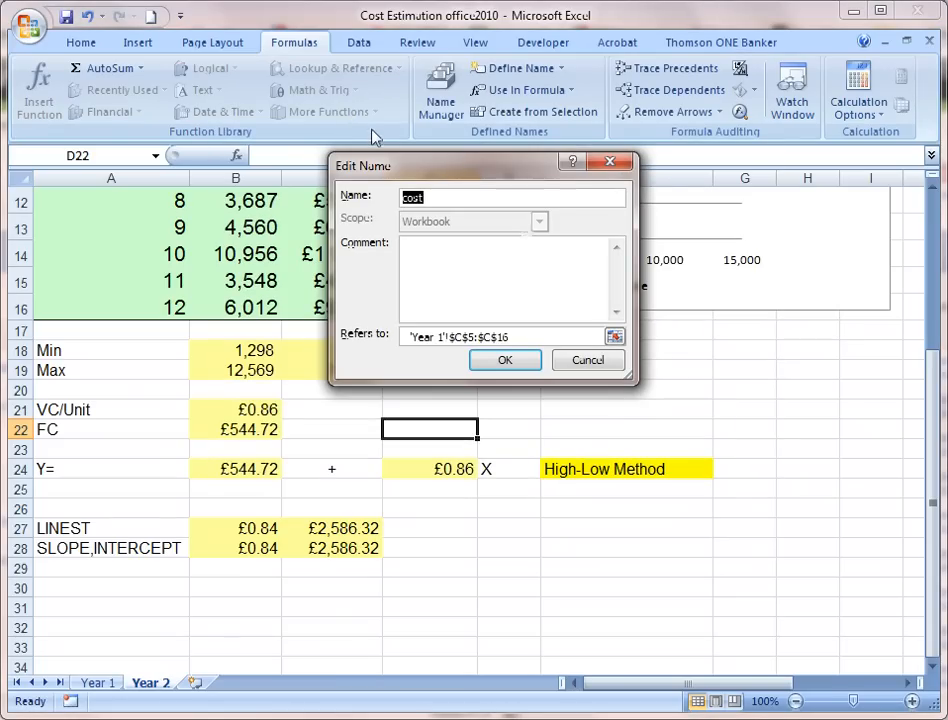
click(607, 364)
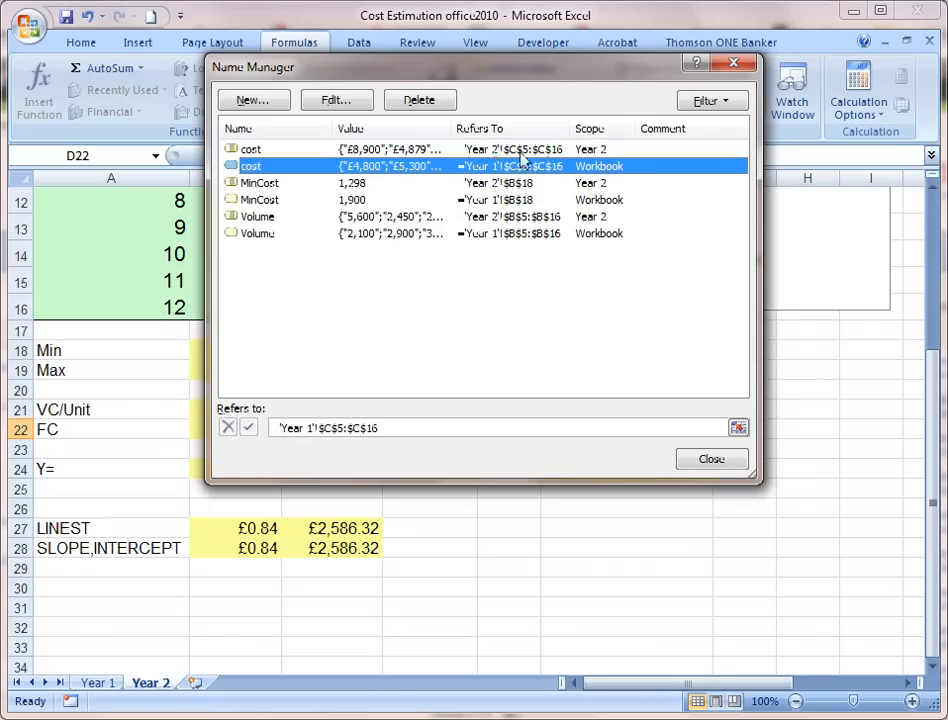
click(712, 460)
Compare the Year 1 sheet's results with the Year 2 sheet, and review the Year 2 data, chart and cost formulas
click(96, 684)
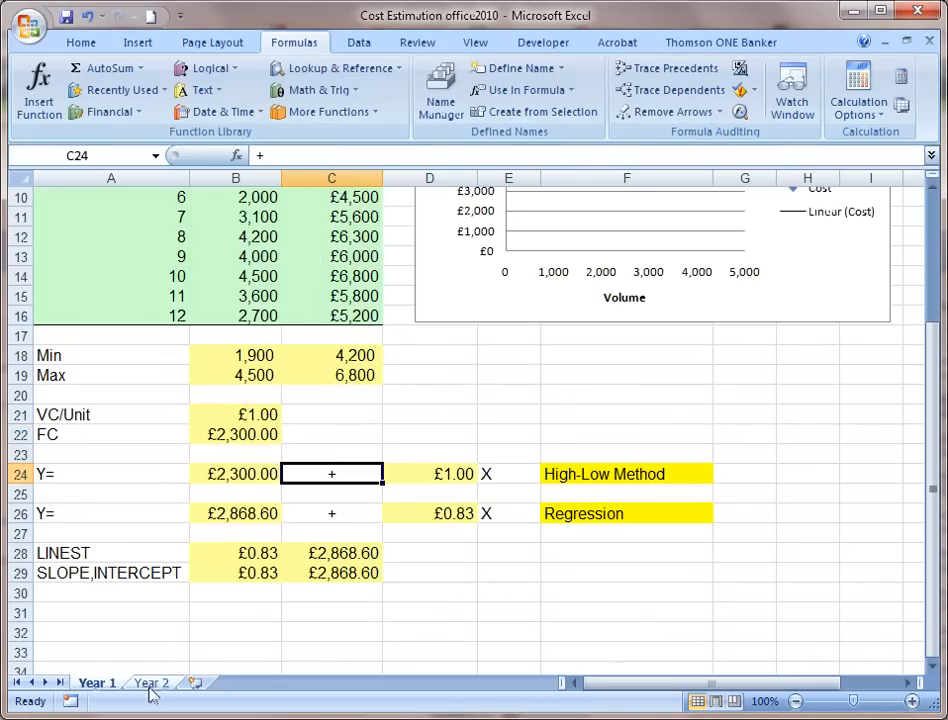
click(158, 684)
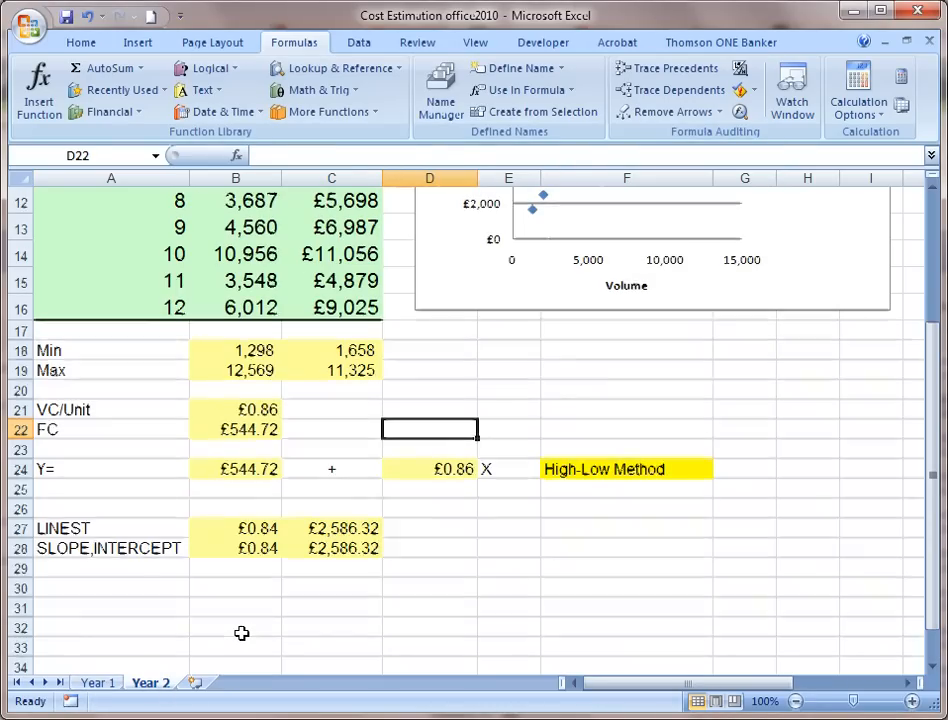
scroll(241, 633, up, 4)
scroll(241, 633, down, 3)
scroll(241, 633, up, 2)
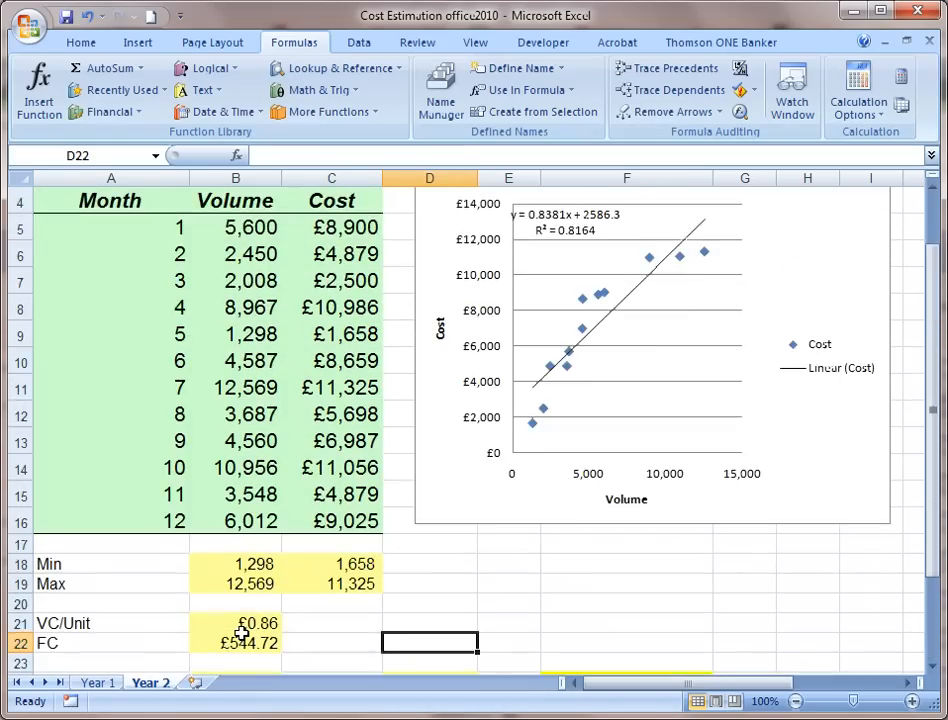
scroll(241, 633, up, 1)
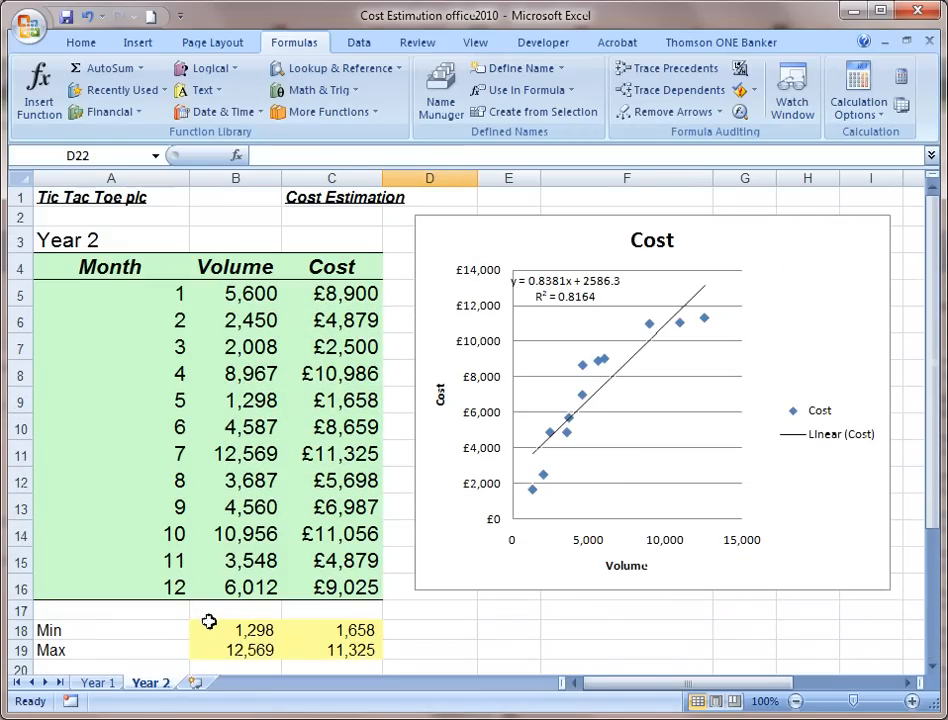